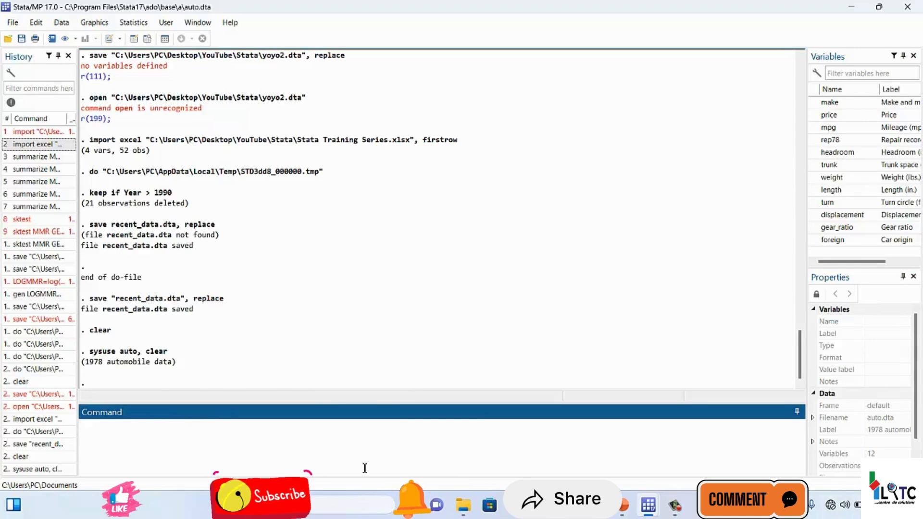
Step: Run the describe command to list the auto dataset's variables, storage types and labels
{"action": "type", "text": "descri"}
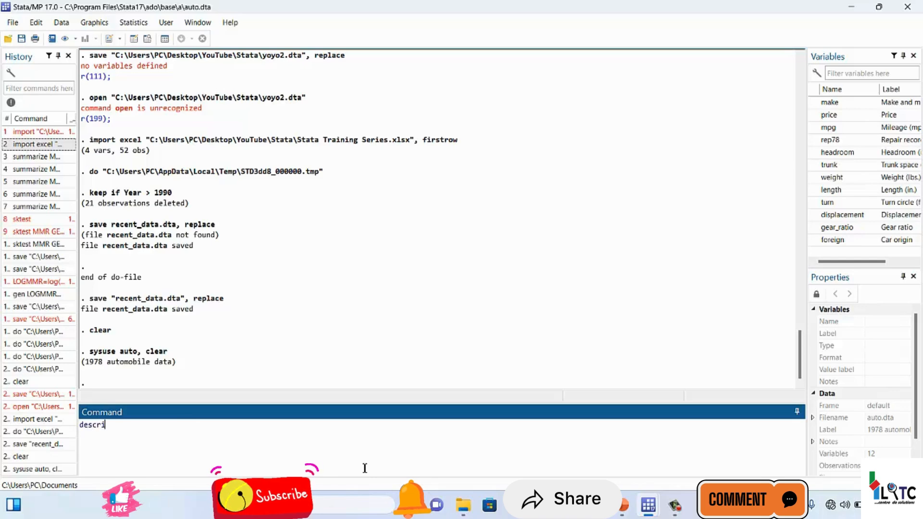
{"action": "type", "text": "be"}
{"action": "key", "text": "Return"}
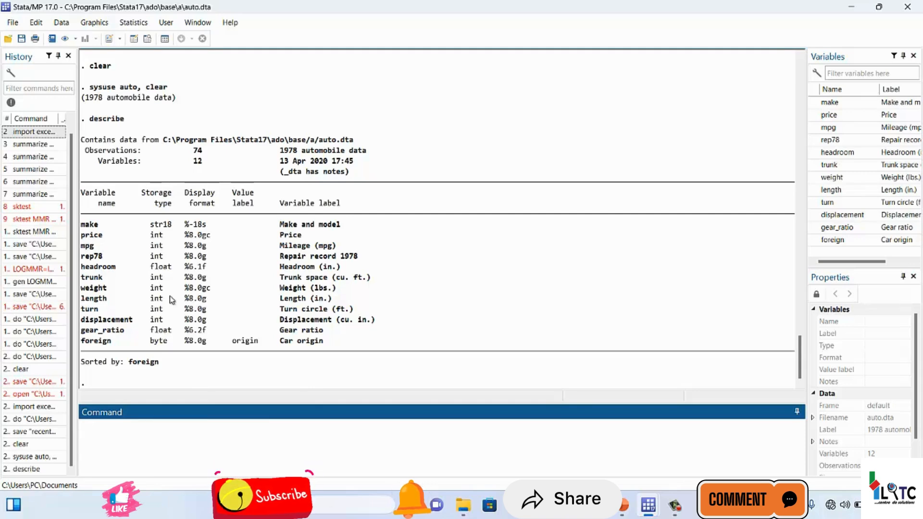
{"action": "left_click", "coordinate": [161, 336]}
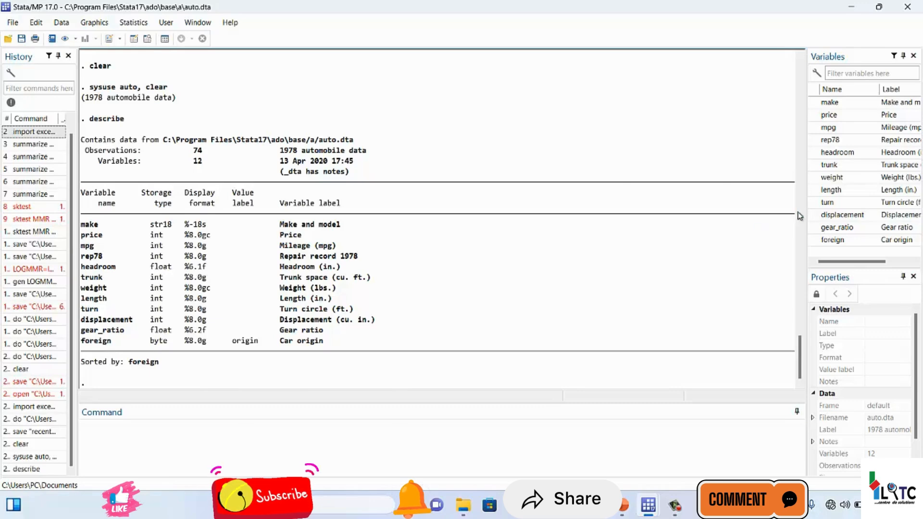
Step: View the auto dataset in the Data Editor, check the properties of the headroom variable, and close the editor
{"action": "left_click", "coordinate": [134, 38]}
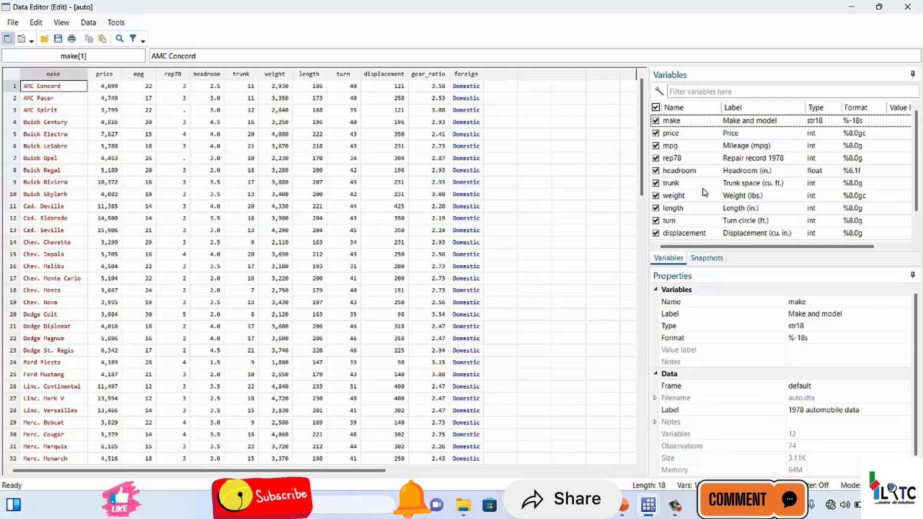
{"action": "left_click", "coordinate": [813, 173]}
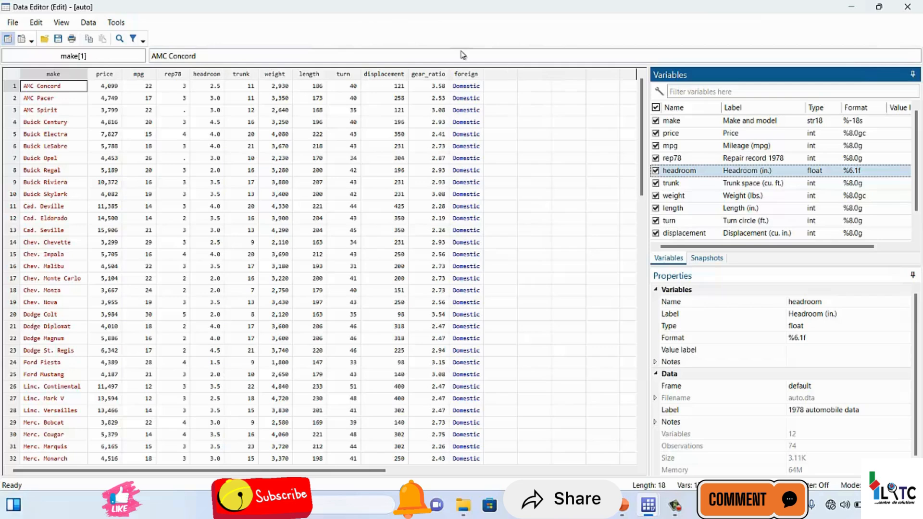
{"action": "left_click", "coordinate": [907, 7]}
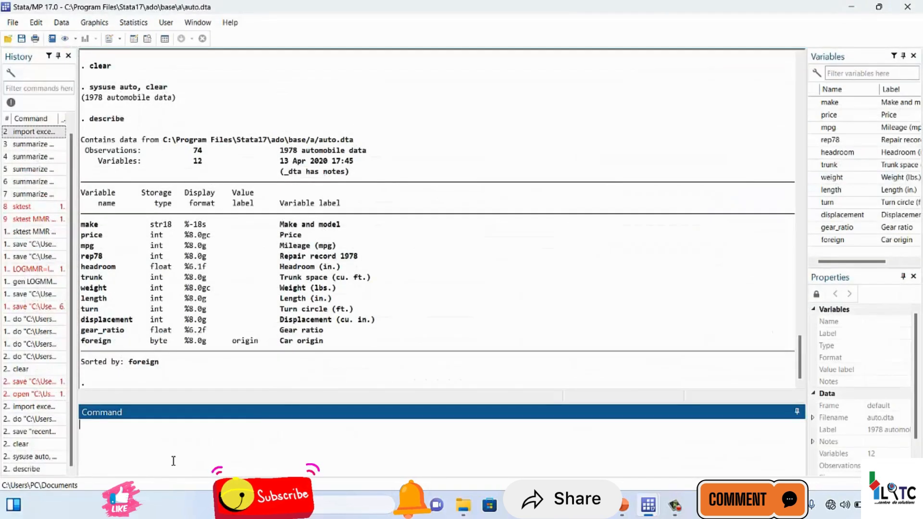
Step: Run describe on the dataset again and open the data with the browse command
{"action": "left_click", "coordinate": [42, 463]}
{"action": "key", "text": "Return"}
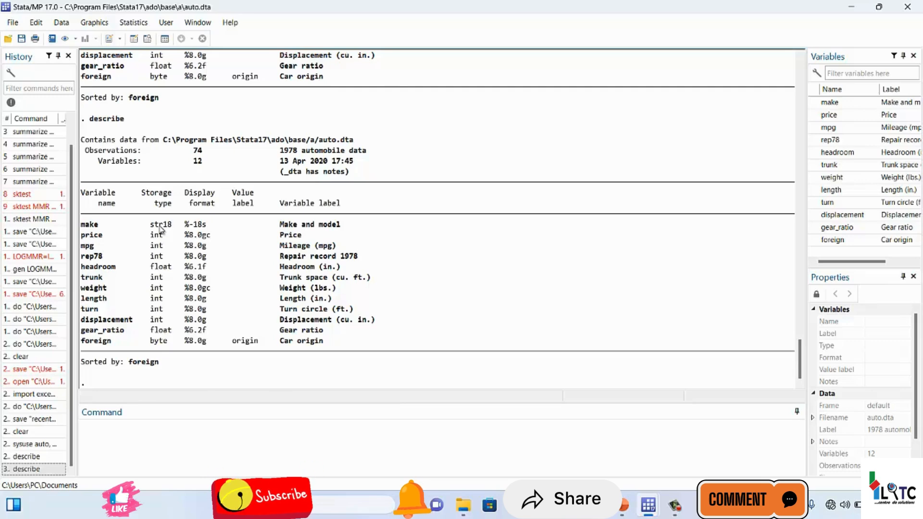
{"action": "left_click", "coordinate": [193, 425]}
{"action": "type", "text": "browse"}
{"action": "key", "text": "Return"}
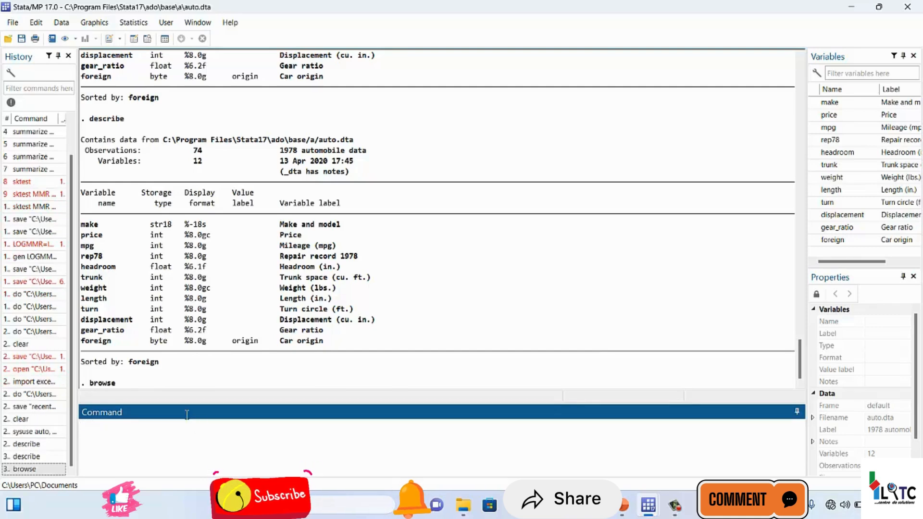
{"action": "left_click", "coordinate": [48, 111]}
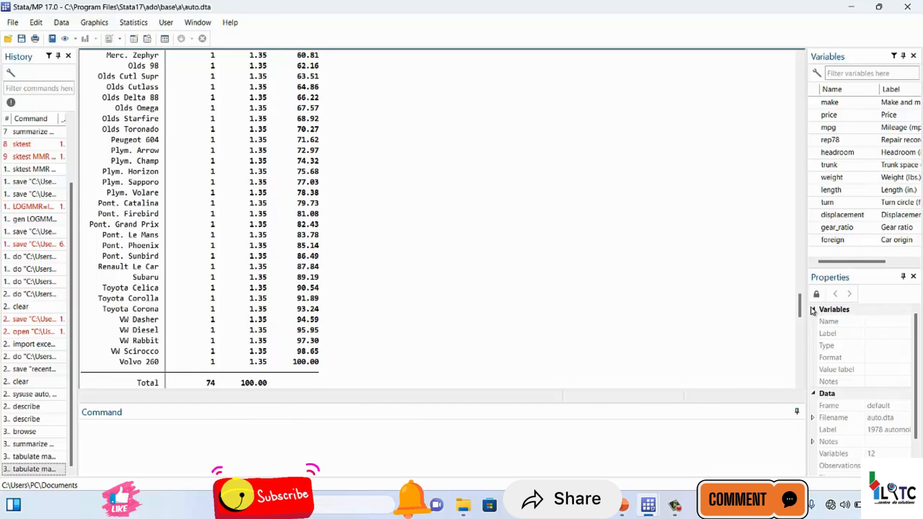
Step: Bring up the Zero to Hero in Data Analysis Using Stata do-file and find the encode command in its data types section
{"action": "left_click", "coordinate": [530, 456]}
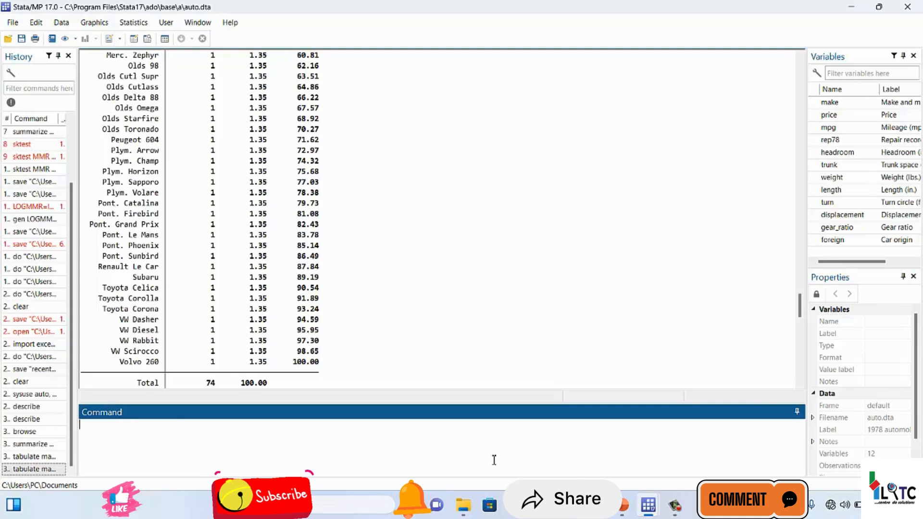
{"action": "mouse_move", "coordinate": [644, 488]}
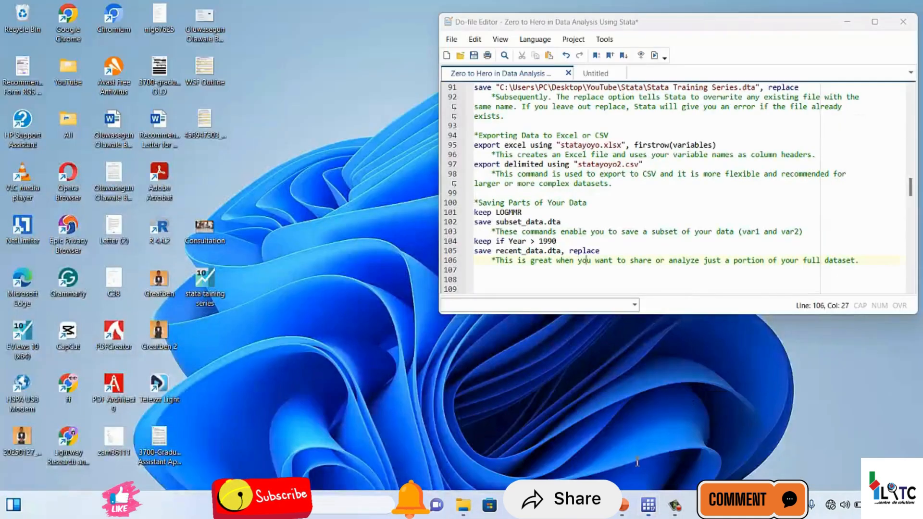
{"action": "left_click", "coordinate": [647, 445]}
{"action": "left_click_drag", "start_coordinate": [913, 186], "coordinate": [919, 251]}
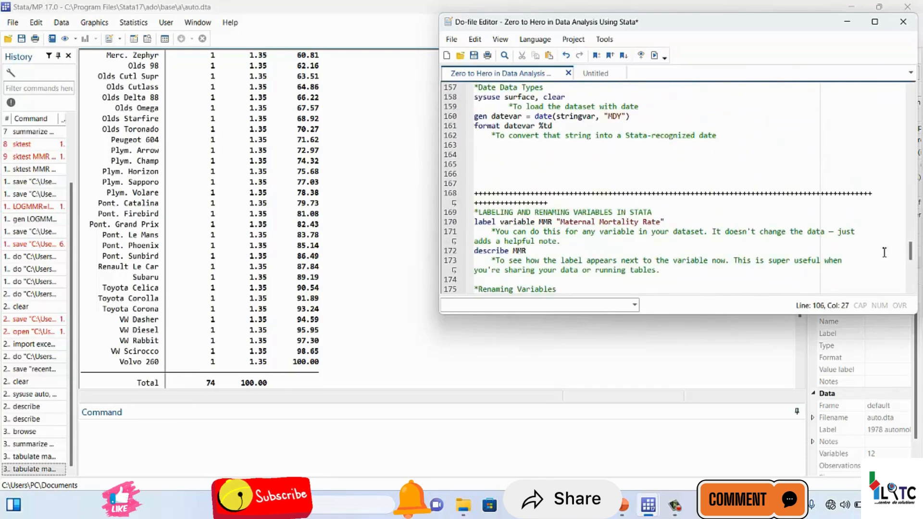
{"action": "left_click", "coordinate": [724, 254]}
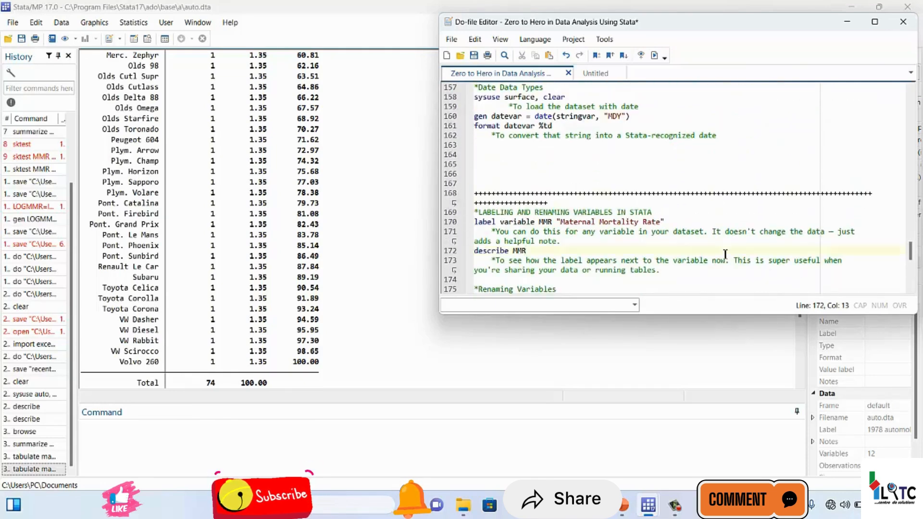
{"action": "key", "text": "Down"}
{"action": "key", "text": "Down"}
{"action": "key", "text": "Down"}
{"action": "key", "text": "Down"}
{"action": "key", "text": "Down"}
{"action": "key", "text": "Down"}
{"action": "key", "text": "Down"}
{"action": "key", "text": "Down"}
{"action": "key", "text": "Down"}
{"action": "key", "text": "Down"}
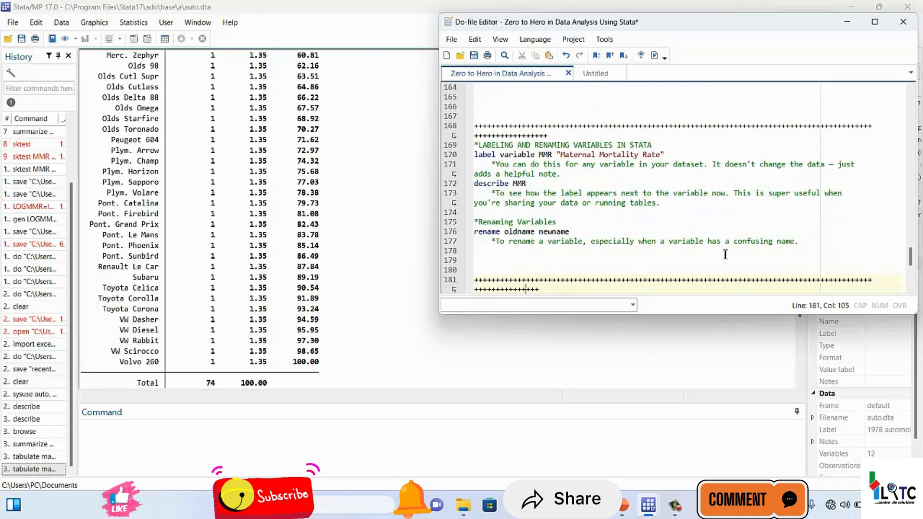
{"action": "key", "text": "Up"}
{"action": "key", "text": "Up"}
{"action": "key", "text": "Up"}
{"action": "key", "text": "Up"}
{"action": "key", "text": "Up"}
{"action": "key", "text": "Up"}
{"action": "key", "text": "Up"}
{"action": "key", "text": "Up"}
{"action": "key", "text": "Up"}
{"action": "key", "text": "Up"}
{"action": "key", "text": "Up"}
{"action": "key", "text": "Up"}
{"action": "key", "text": "Up"}
{"action": "key", "text": "Up"}
{"action": "key", "text": "Up"}
{"action": "key", "text": "Up"}
{"action": "key", "text": "Up"}
{"action": "key", "text": "Up"}
{"action": "key", "text": "Up"}
{"action": "key", "text": "Up"}
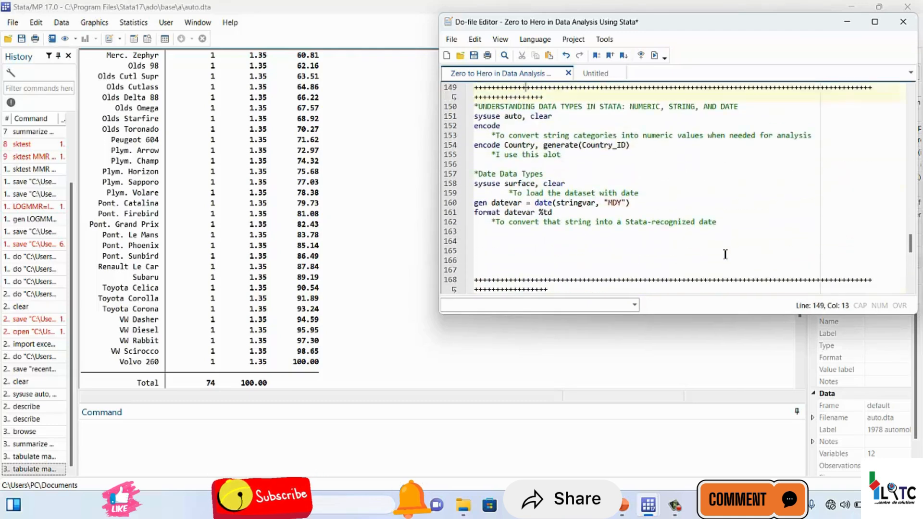
{"action": "left_click", "coordinate": [475, 184]}
Step: Minimise the do-file and open the auto dataset in the Data Editor to examine the make variable
{"action": "left_click", "coordinate": [844, 24]}
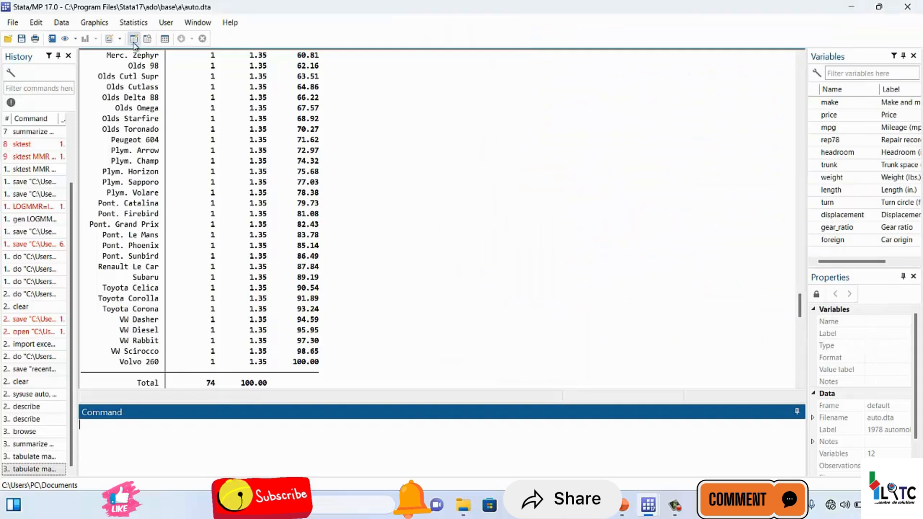
{"action": "left_click", "coordinate": [134, 42]}
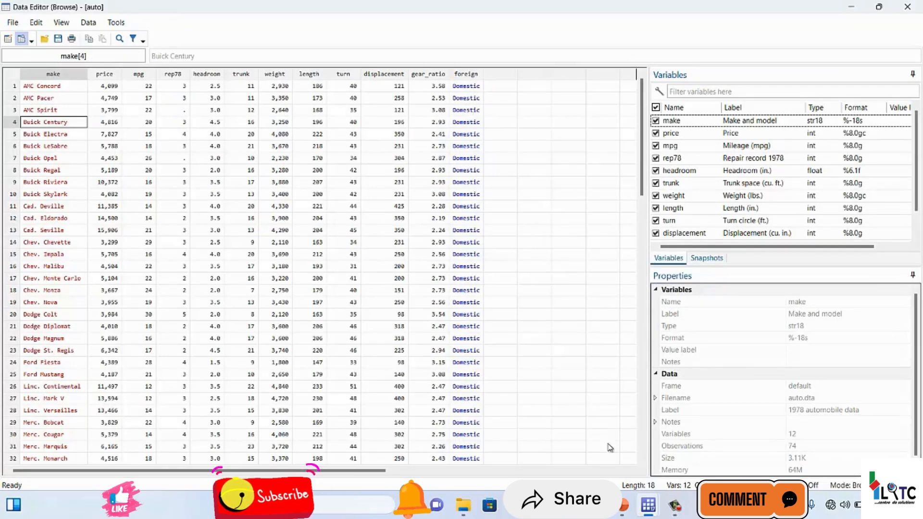
Step: Return to the do-file and replace Country with make in the encode command on line 154
{"action": "mouse_move", "coordinate": [653, 502]}
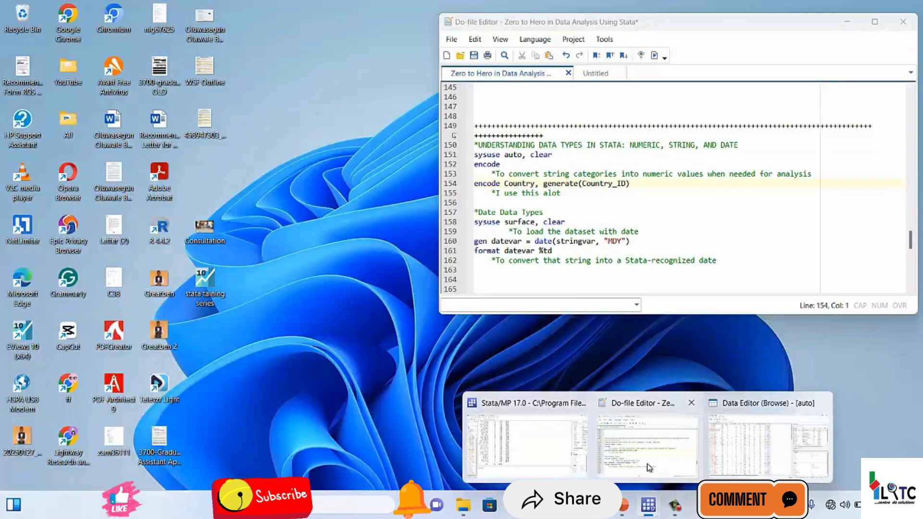
{"action": "left_click", "coordinate": [647, 463]}
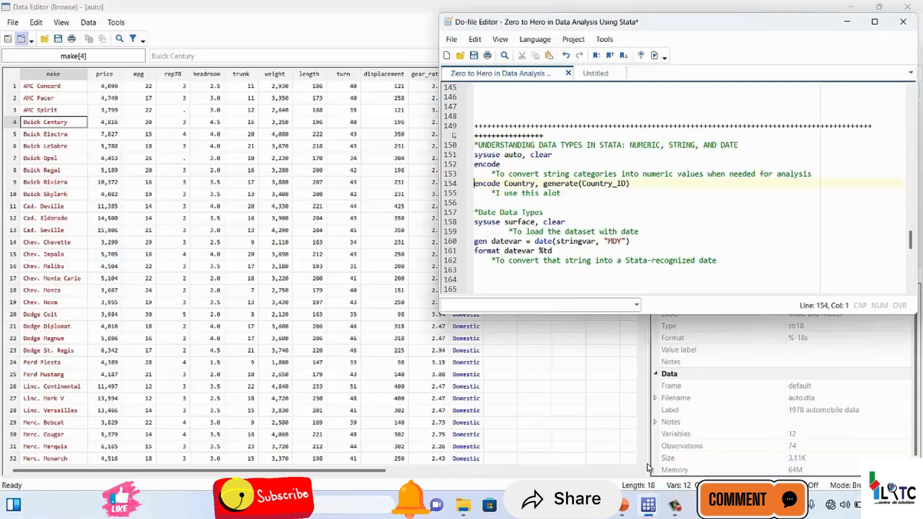
{"action": "left_click", "coordinate": [538, 183]}
{"action": "key", "text": "shift+Left"}
{"action": "key", "text": "shift+Left"}
{"action": "key", "text": "shift+Left"}
{"action": "key", "text": "shift+Left"}
{"action": "key", "text": "shift+Left"}
{"action": "key", "text": "shift+Left"}
{"action": "key", "text": "shift+Left"}
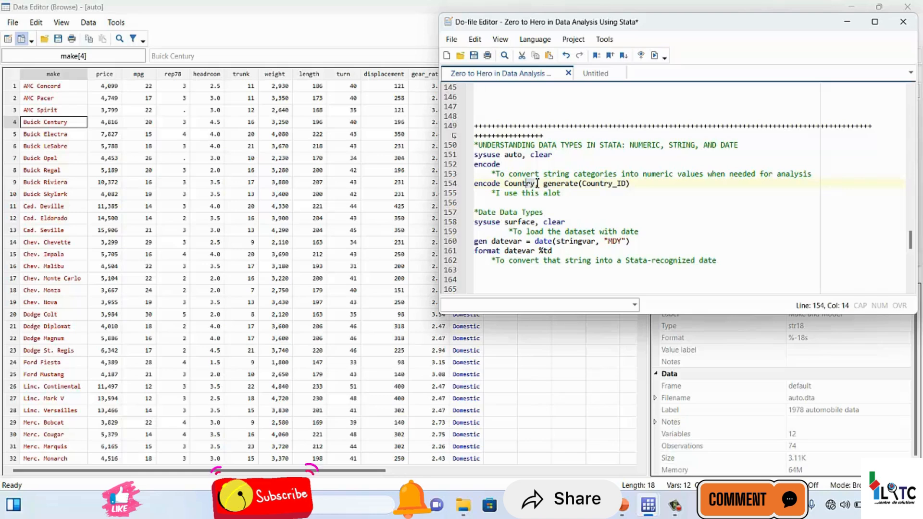
{"action": "type", "text": "make"}
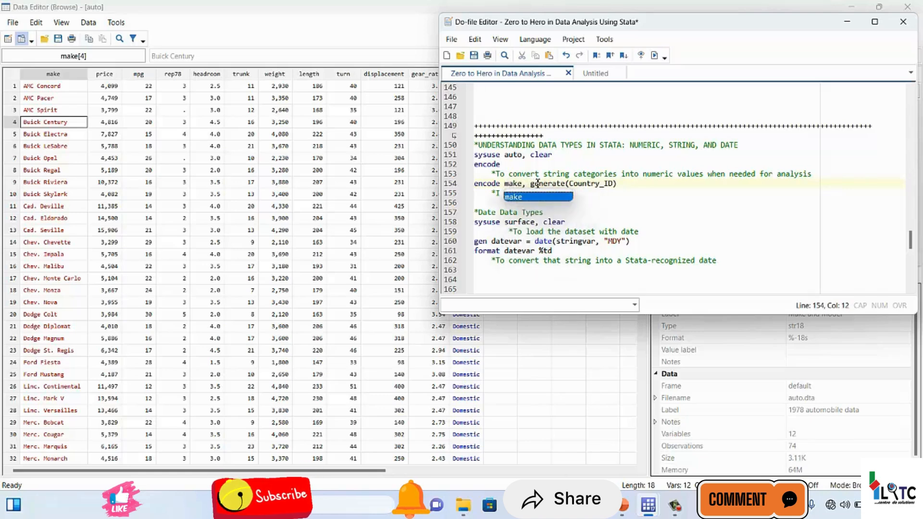
Step: Replace Country_ID with make_use as the generated variable in the encode command on line 154
{"action": "left_click", "coordinate": [570, 183]}
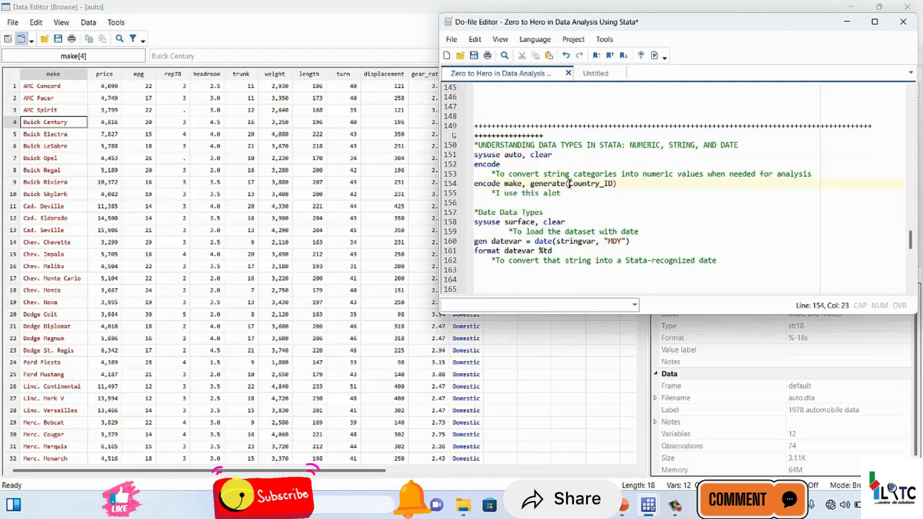
{"action": "key", "text": "shift+Right"}
{"action": "key", "text": "shift+Right"}
{"action": "key", "text": "shift+Right"}
{"action": "key", "text": "shift+Right"}
{"action": "key", "text": "shift+Right"}
{"action": "key", "text": "shift+Right"}
{"action": "key", "text": "shift+Right"}
{"action": "key", "text": "shift+Right"}
{"action": "key", "text": "shift+Right"}
{"action": "type", "text": "make"}
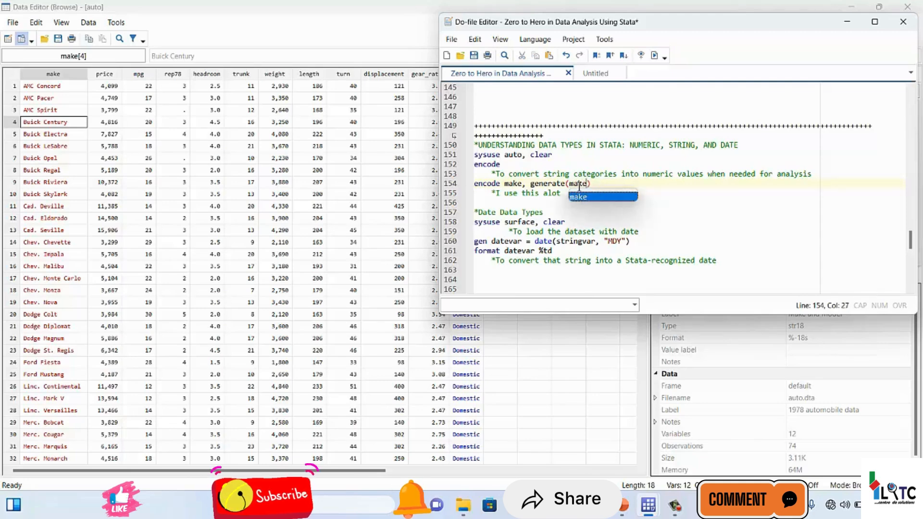
{"action": "key", "text": "Escape"}
{"action": "type", "text": "_"}
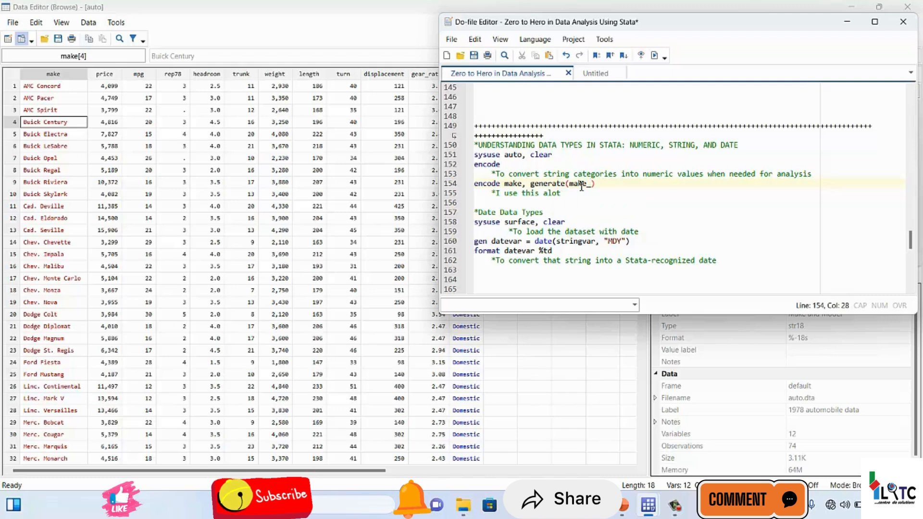
{"action": "type", "text": "a"}
{"action": "key", "text": "BackSpace"}
{"action": "type", "text": "use"}
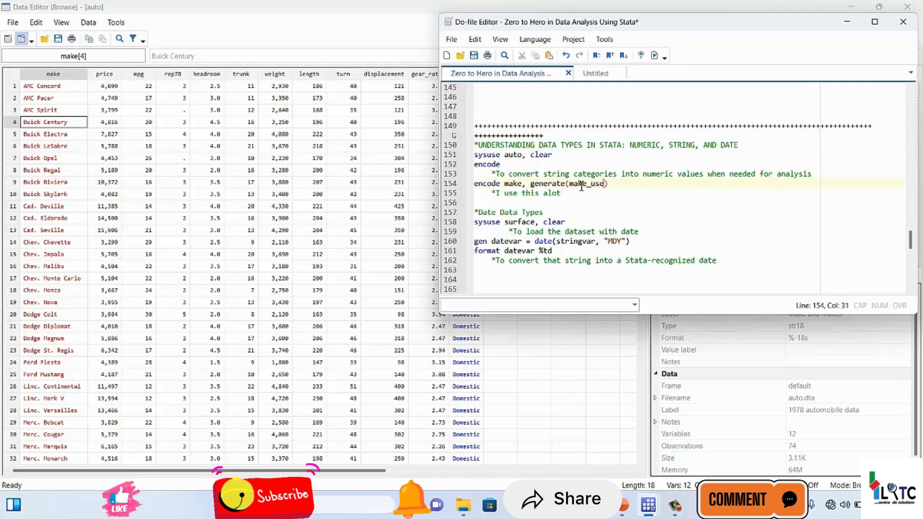
Step: Execute only the line "encode make, generate(make_use)" from the do-file
{"action": "key", "text": "shift+Left"}
{"action": "key", "text": "shift+Left"}
{"action": "key", "text": "shift+Left"}
{"action": "key", "text": "shift+Left"}
{"action": "key", "text": "shift+Left"}
{"action": "key", "text": "shift+Left"}
{"action": "key", "text": "shift+Left"}
{"action": "key", "text": "shift+Left"}
{"action": "key", "text": "shift+Left"}
{"action": "key", "text": "shift+Left"}
{"action": "key", "text": "shift+Left"}
{"action": "key", "text": "shift+Left"}
{"action": "key", "text": "shift+Left"}
{"action": "key", "text": "shift+Left"}
{"action": "key", "text": "shift+Left"}
{"action": "key", "text": "shift+Left"}
{"action": "key", "text": "shift+Left"}
{"action": "key", "text": "shift+Left"}
{"action": "key", "text": "shift+Left"}
{"action": "key", "text": "shift+Left"}
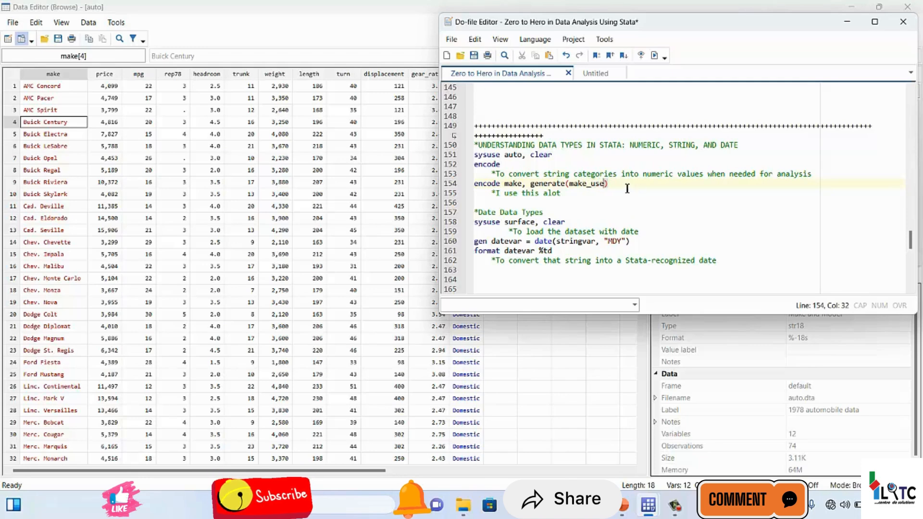
{"action": "key", "text": "shift+Left"}
{"action": "key", "text": "shift+Left"}
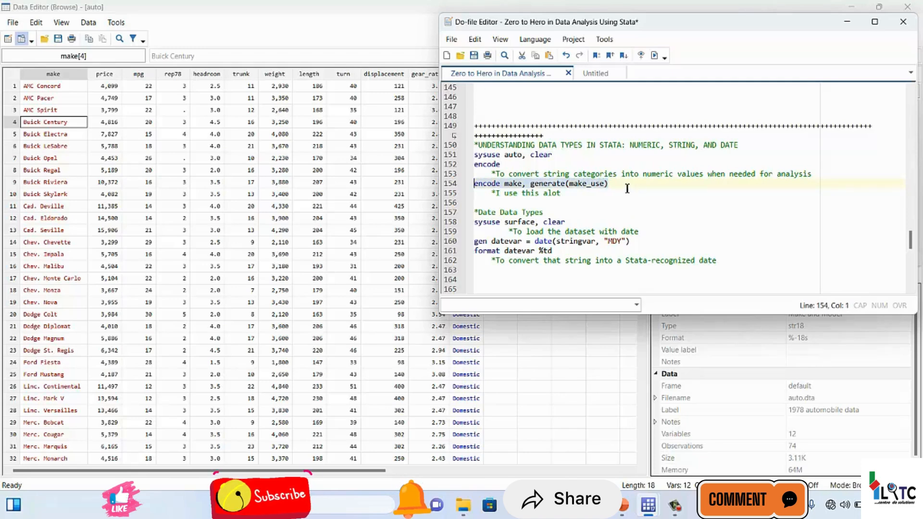
{"action": "left_click", "coordinate": [654, 56]}
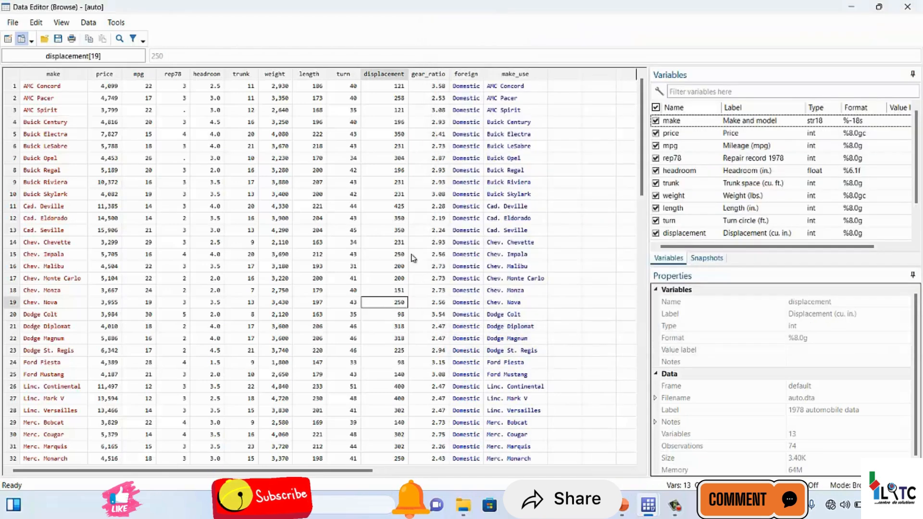
Step: Examine the make_use column in the Data Editor against the encode command, close the Data Editor and return to the main Stata window
{"action": "left_click", "coordinate": [524, 77]}
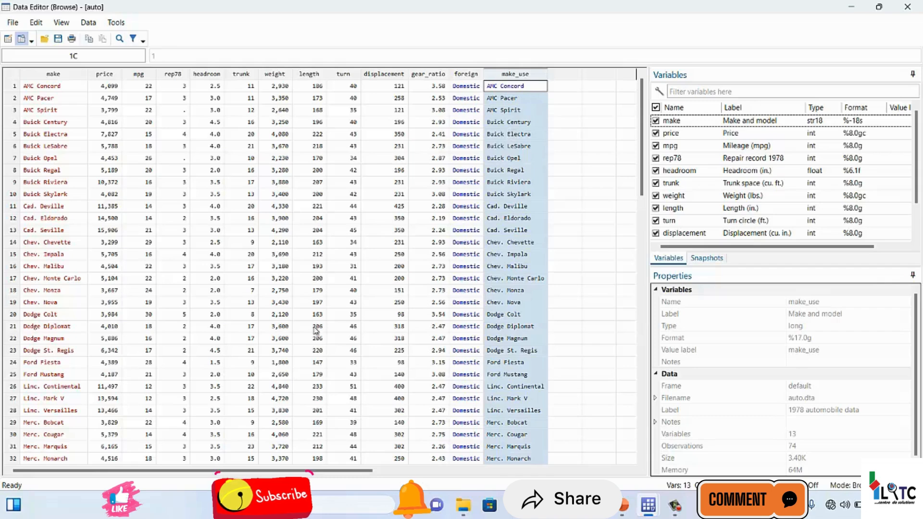
{"action": "mouse_move", "coordinate": [649, 512]}
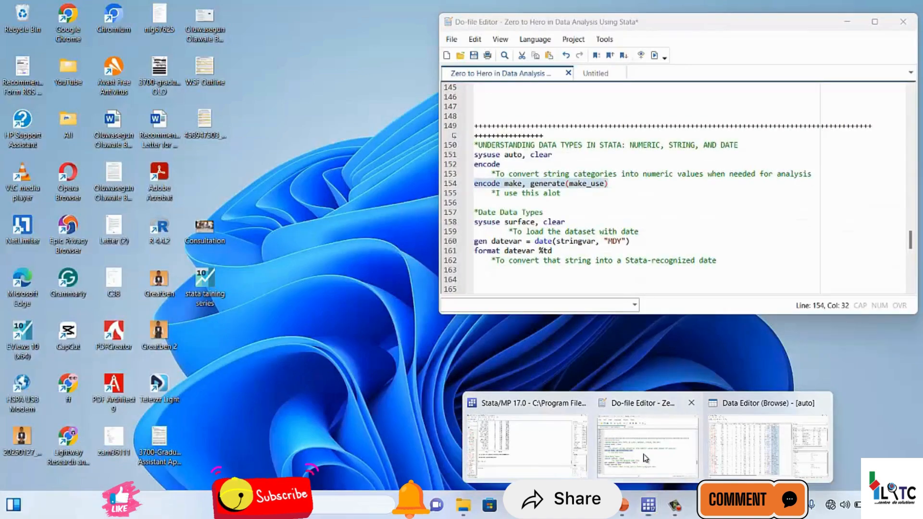
{"action": "left_click", "coordinate": [647, 462]}
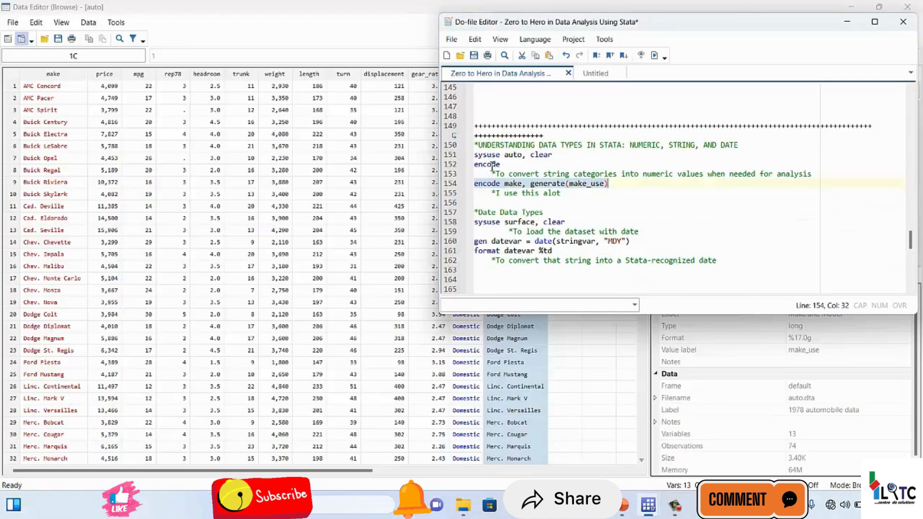
{"action": "left_click", "coordinate": [503, 183]}
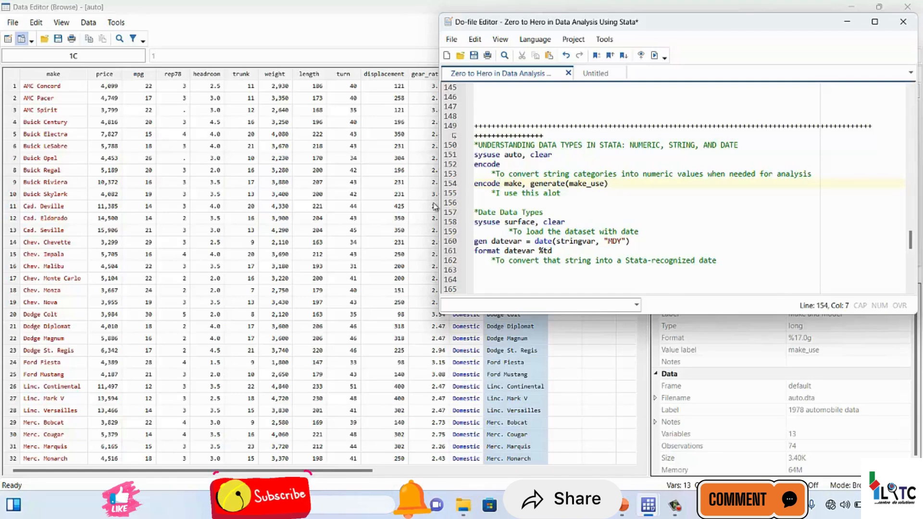
{"action": "left_click", "coordinate": [517, 375]}
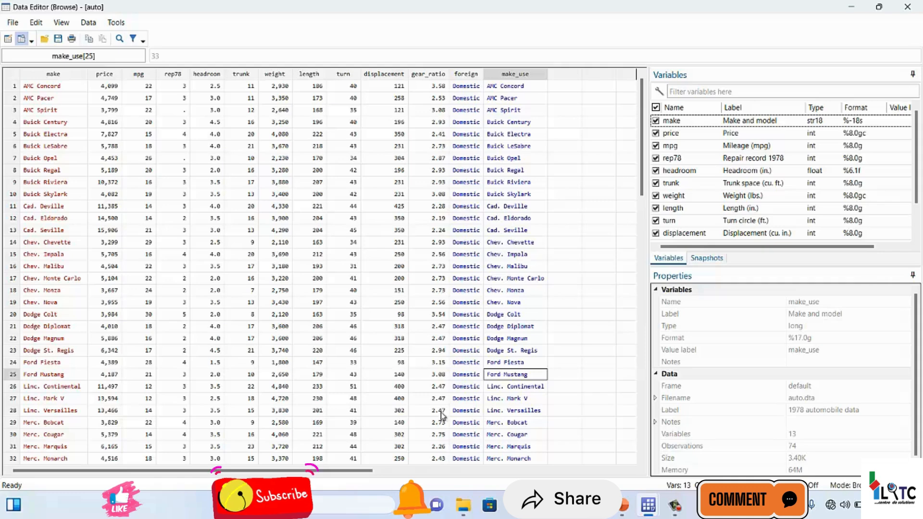
{"action": "left_click", "coordinate": [907, 7]}
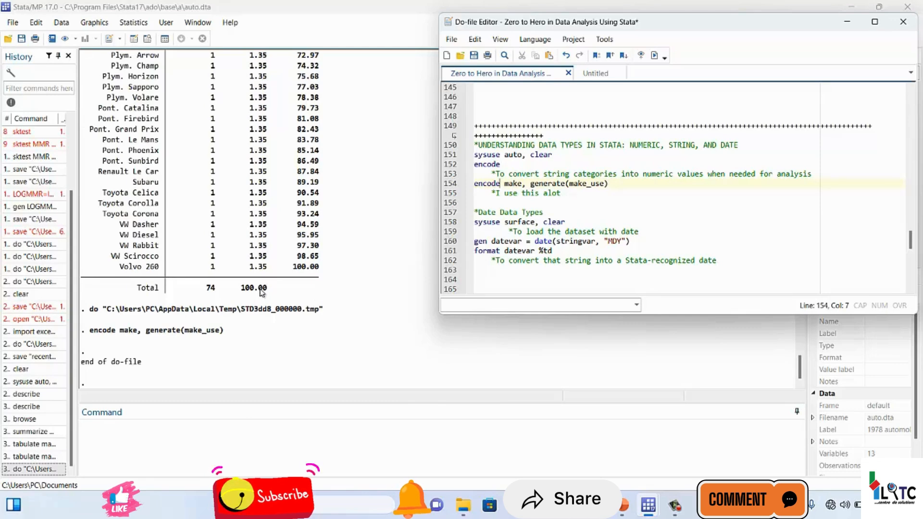
{"action": "left_click", "coordinate": [221, 246]}
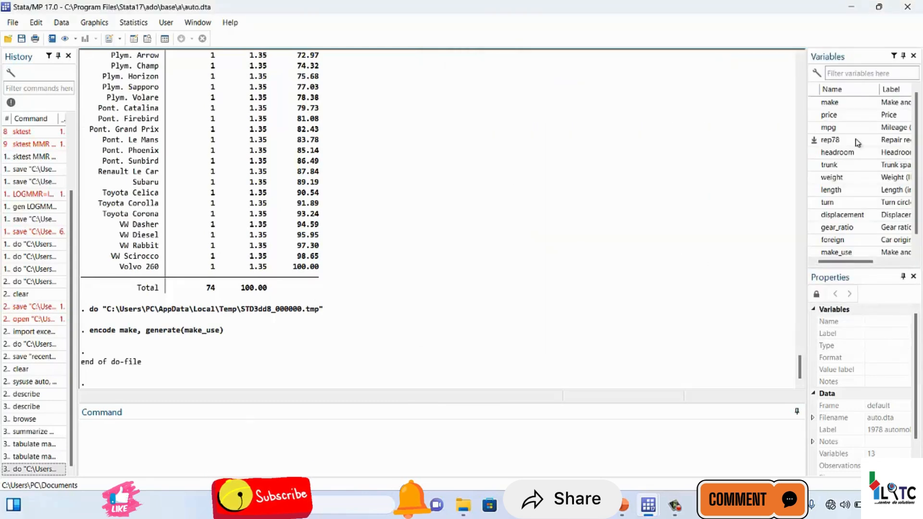
Step: Run the command "sysuse dir" in the main Stata window to list the installed example datasets
{"action": "left_click", "coordinate": [267, 452]}
{"action": "mouse_move", "coordinate": [657, 495]}
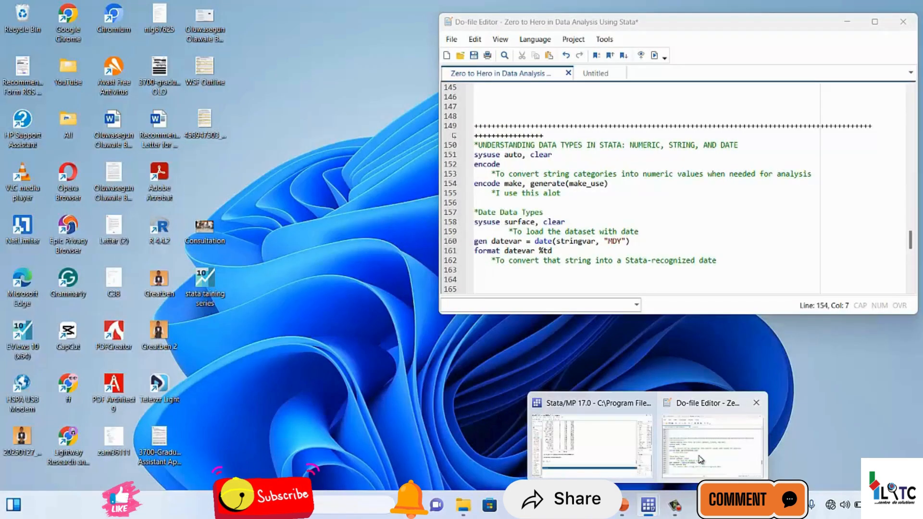
{"action": "left_click", "coordinate": [700, 459]}
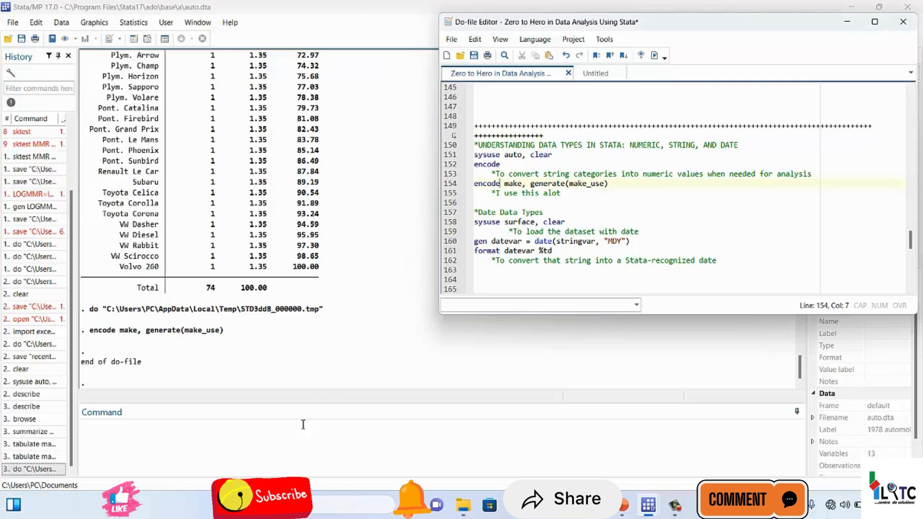
{"action": "left_click", "coordinate": [317, 437]}
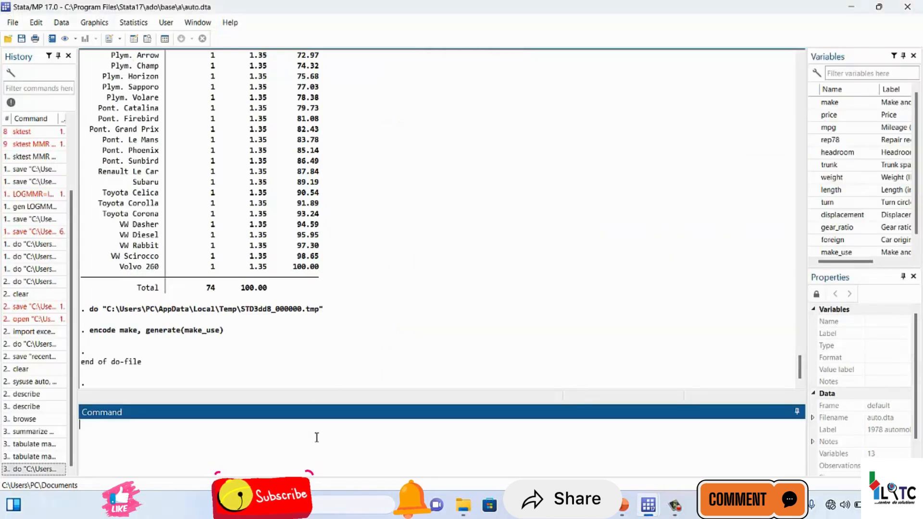
{"action": "type", "text": "ss"}
{"action": "key", "text": "BackSpace"}
{"action": "type", "text": "ysuse dir"}
{"action": "key", "text": "Return"}
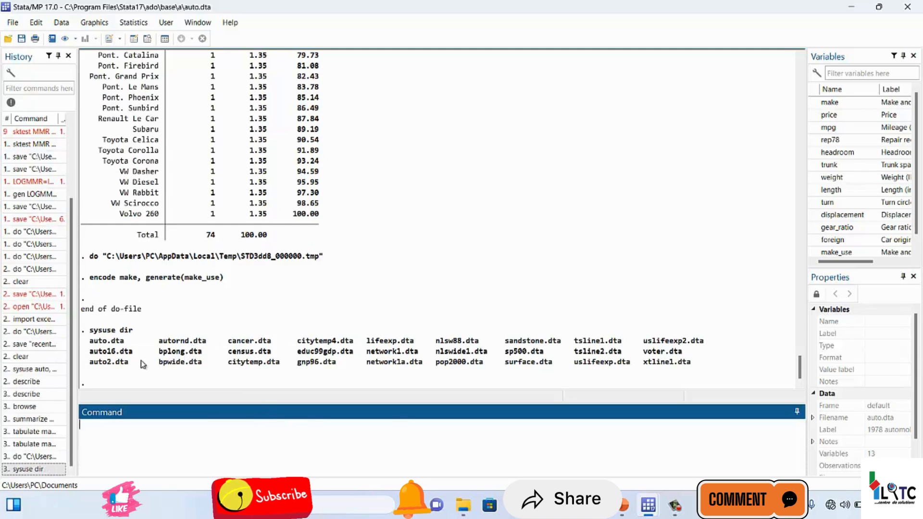
Step: Execute only the line "sysuse surface, clear" from the do-file and return to the main Stata window
{"action": "mouse_move", "coordinate": [648, 499]}
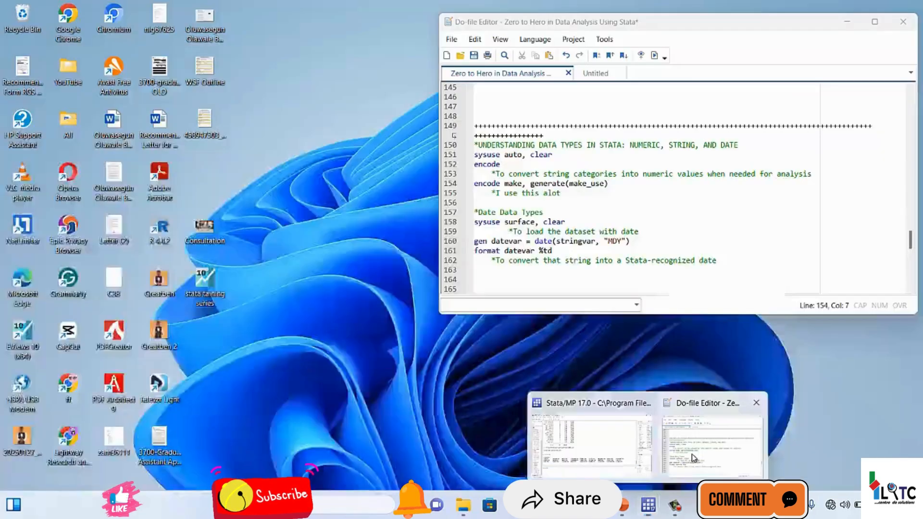
{"action": "left_click", "coordinate": [691, 453]}
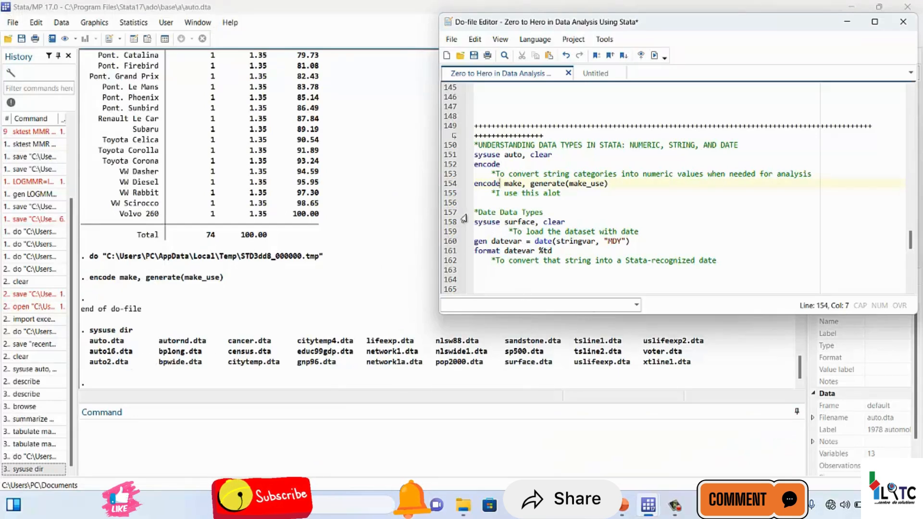
{"action": "left_click_drag", "start_coordinate": [476, 221], "coordinate": [566, 222]}
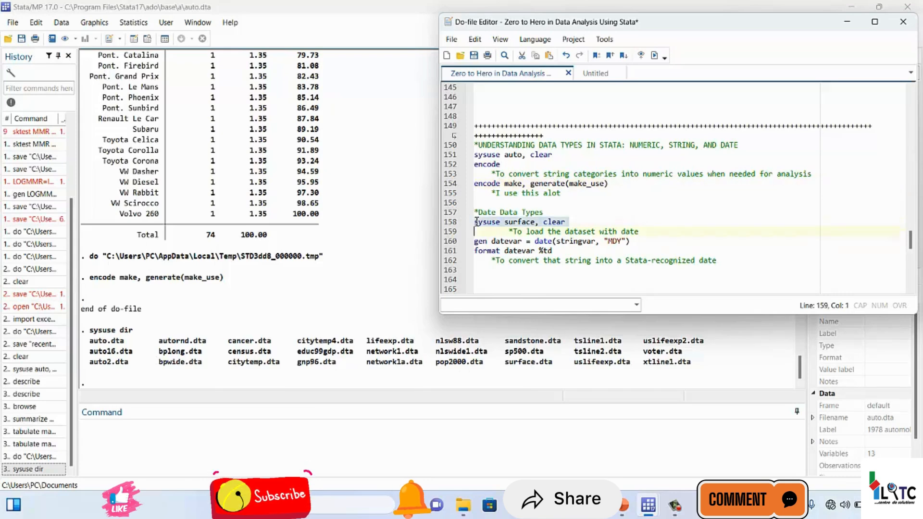
{"action": "left_click", "coordinate": [654, 55]}
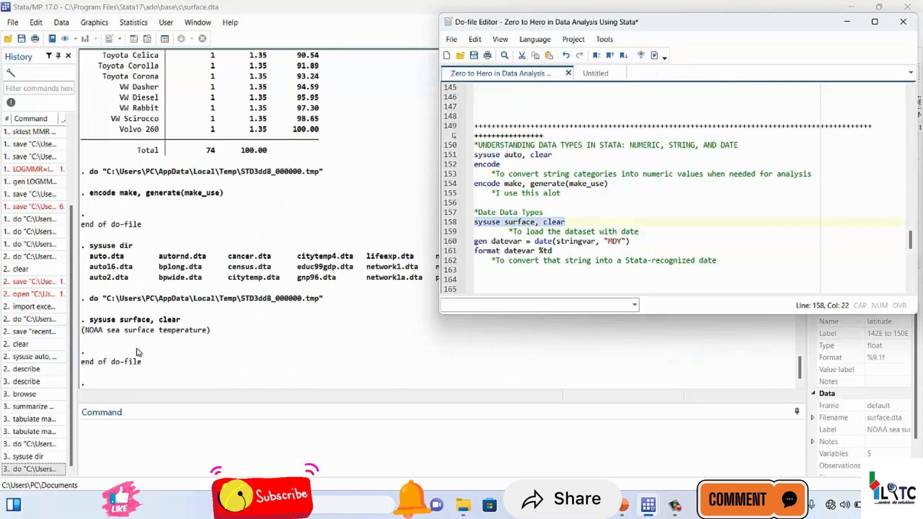
{"action": "left_click", "coordinate": [543, 355]}
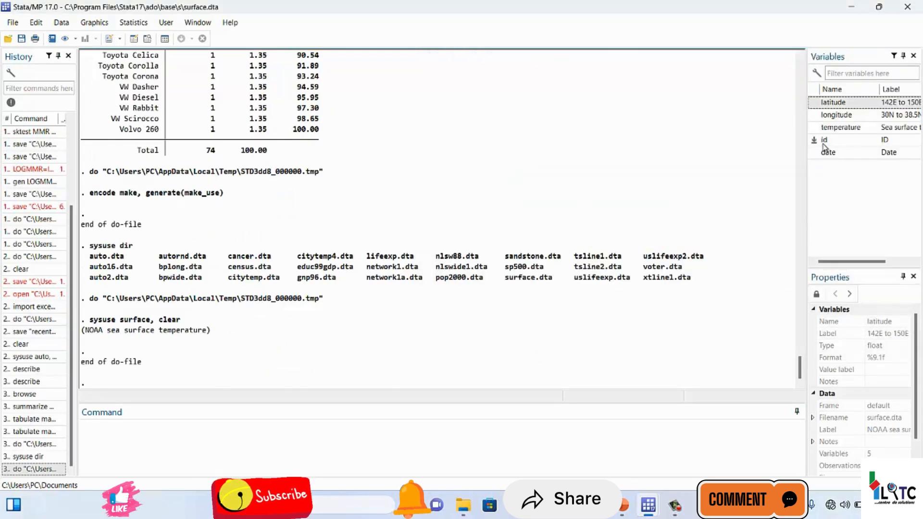
Step: Examine datevar and stringvar in the date conversion command on line 160 against the surface dataset's variables, ending on line 163 of the do-file
{"action": "mouse_move", "coordinate": [652, 508]}
{"action": "left_click", "coordinate": [690, 451]}
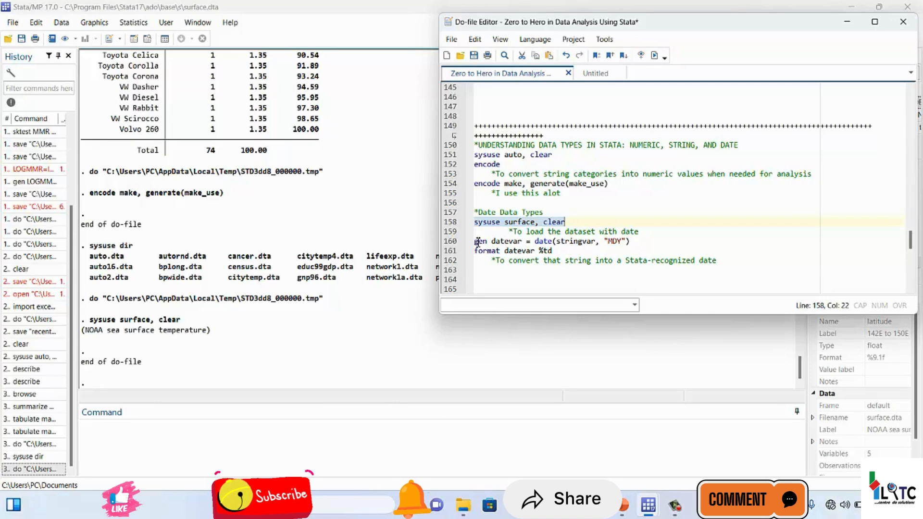
{"action": "left_click_drag", "start_coordinate": [475, 242], "coordinate": [510, 243]}
{"action": "double_click", "coordinate": [510, 241]}
{"action": "double_click", "coordinate": [563, 242]}
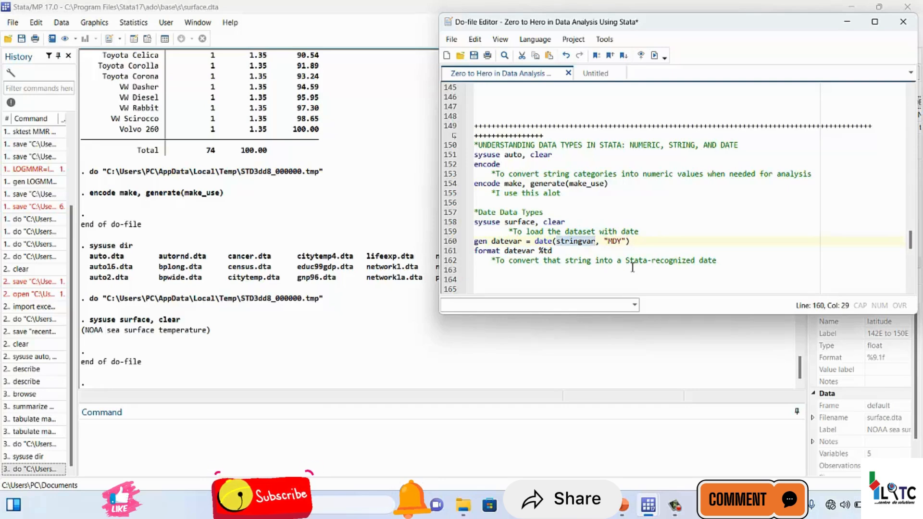
{"action": "left_click", "coordinate": [313, 343]}
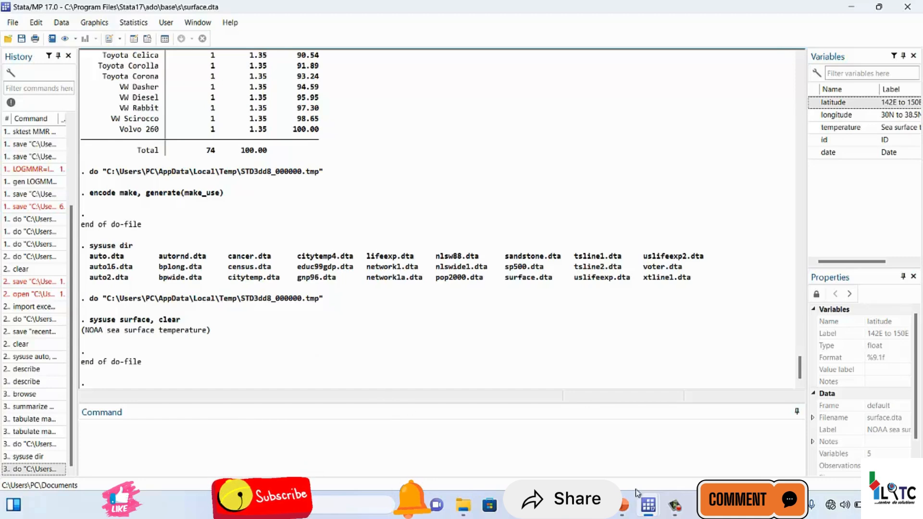
{"action": "mouse_move", "coordinate": [648, 502]}
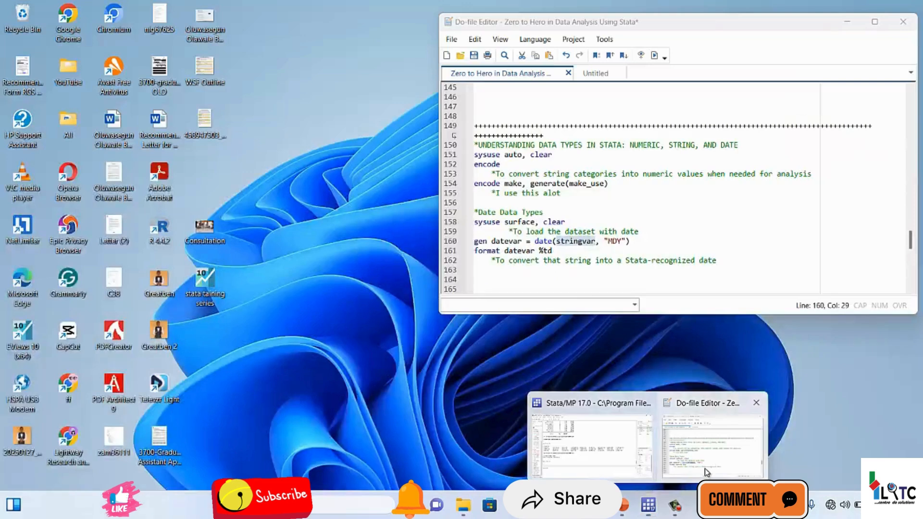
{"action": "left_click", "coordinate": [705, 468]}
{"action": "left_click", "coordinate": [566, 271]}
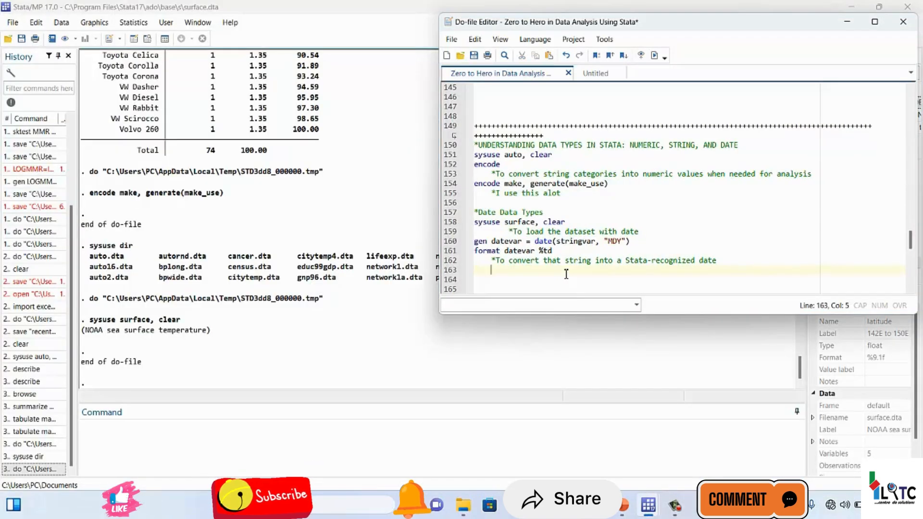